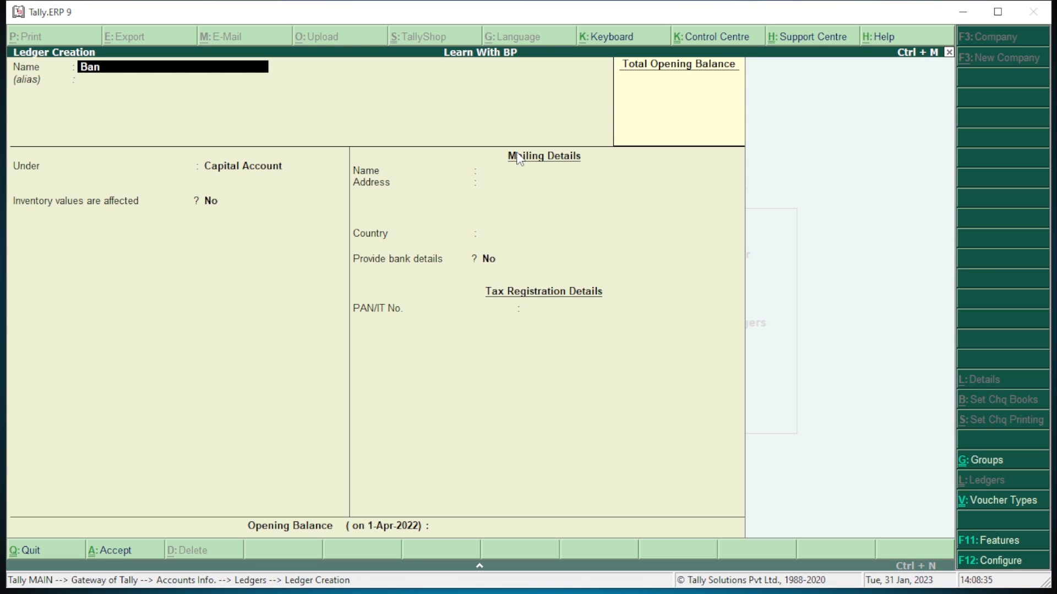
# - Create a ledger named Bank of India under the Bank Accounts group and save it
pyautogui.write('of india')
pyautogui.press('Return')
pyautogui.write('Bank')
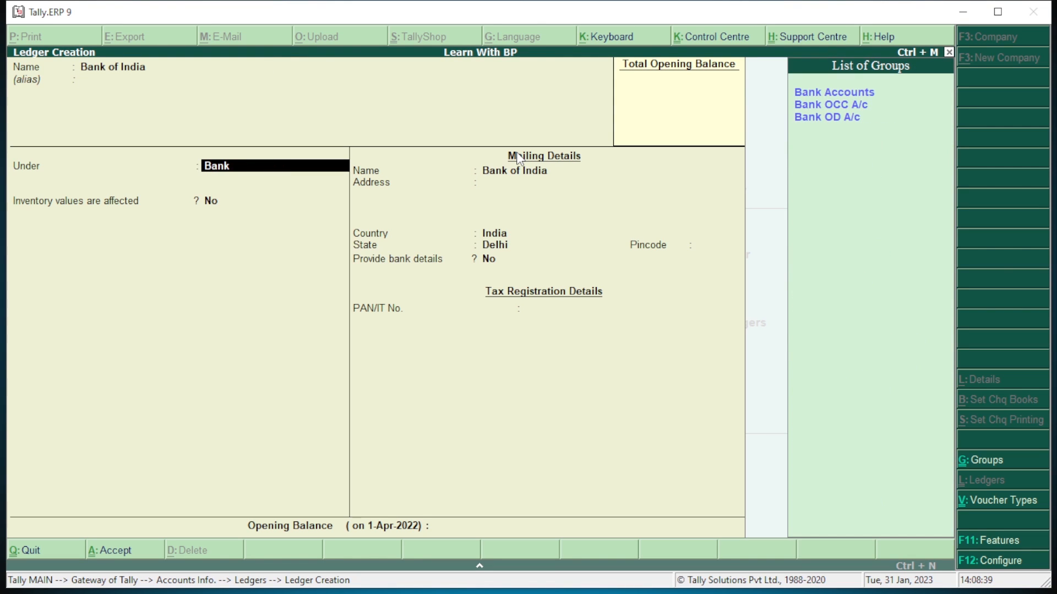
pyautogui.press('Return')
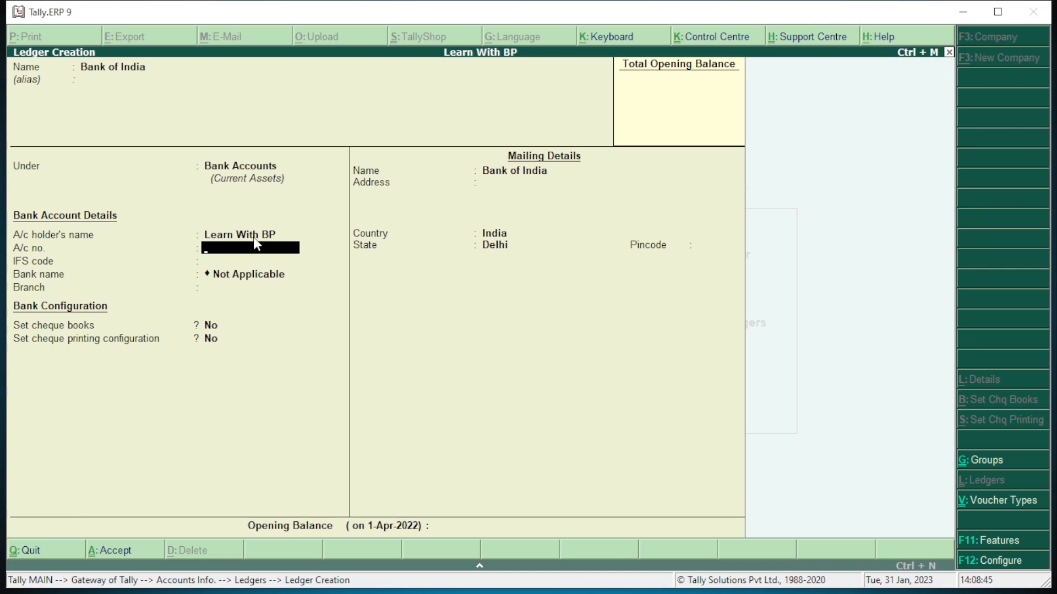
pyautogui.hotkey('ctrl', 'a')
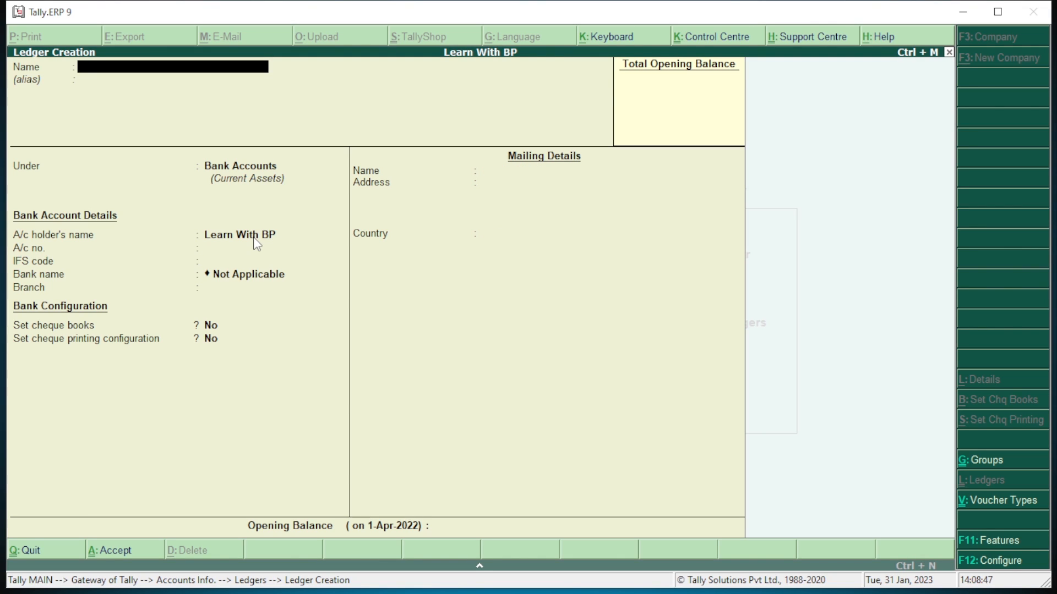
# - Create a ledger named Punjab National Bank under the Bank Accounts group and save it
pyautogui.write('Punjab National Bank')
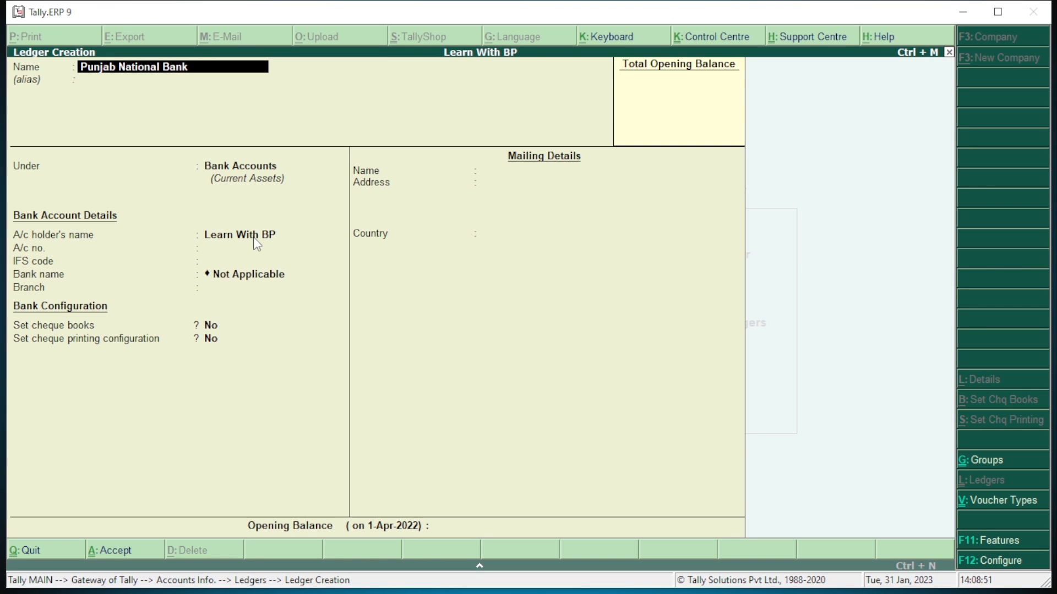
pyautogui.press('Return')
pyautogui.press('Return')
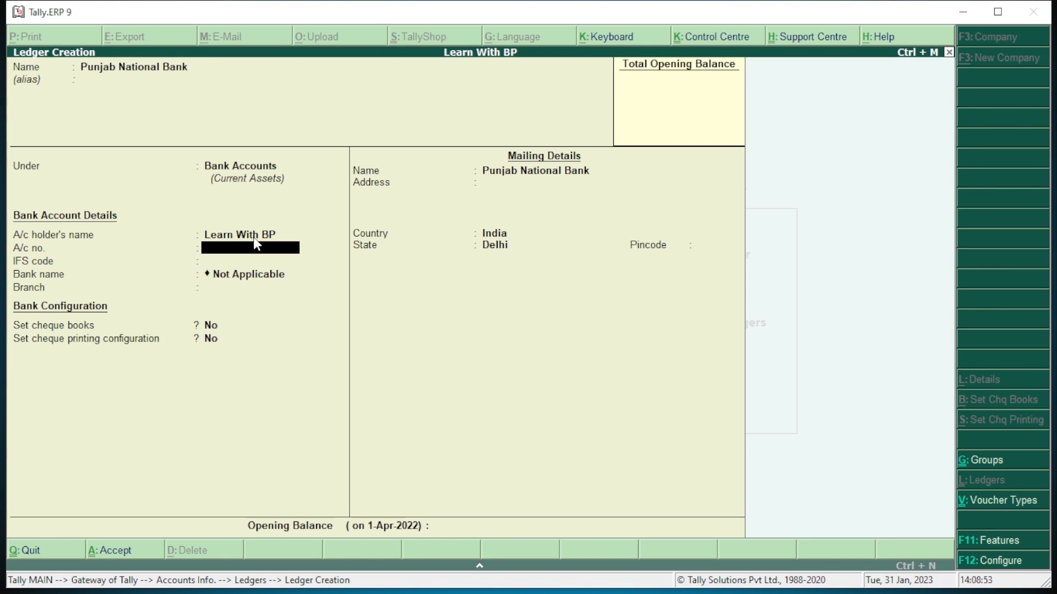
pyautogui.hotkey('ctrl', 'a')
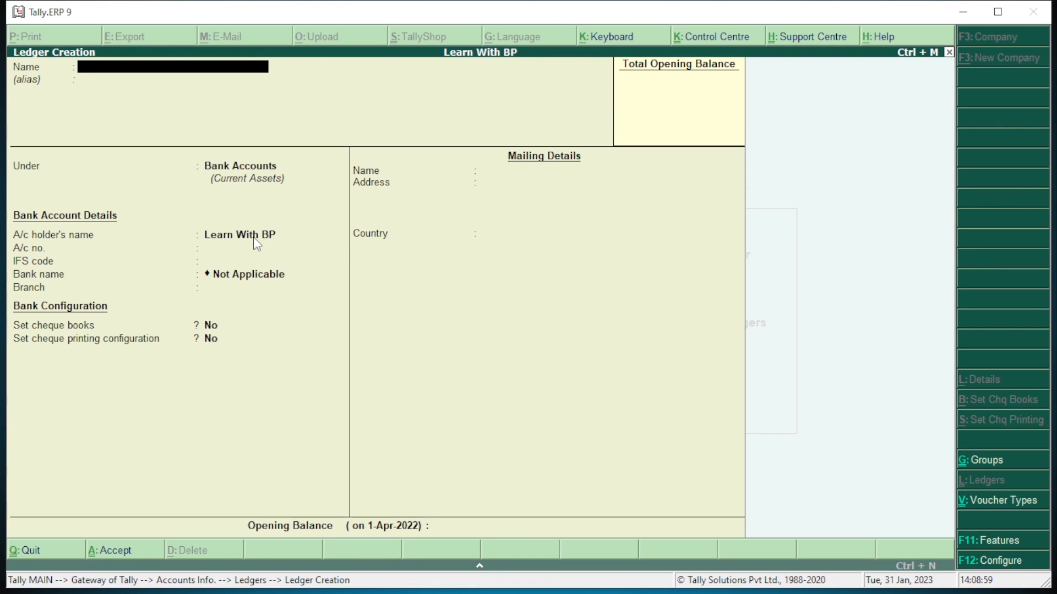
# - Create a capital ledger carrying the owner's name under the Capital Account group and save it
pyautogui.write('Capital Ram')
pyautogui.press('Return')
pyautogui.press('Return')
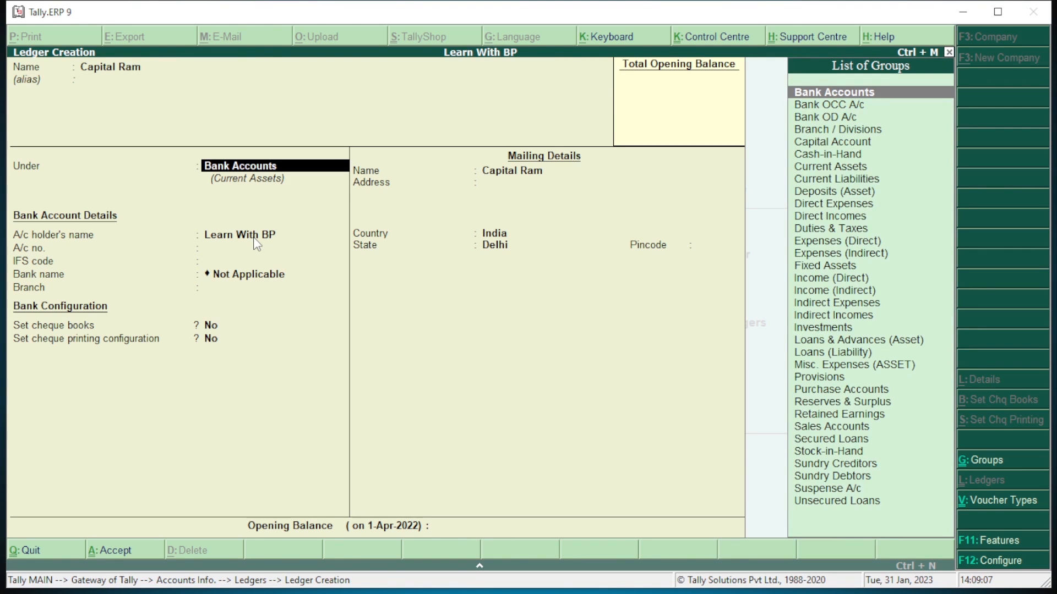
pyautogui.write('Capita')
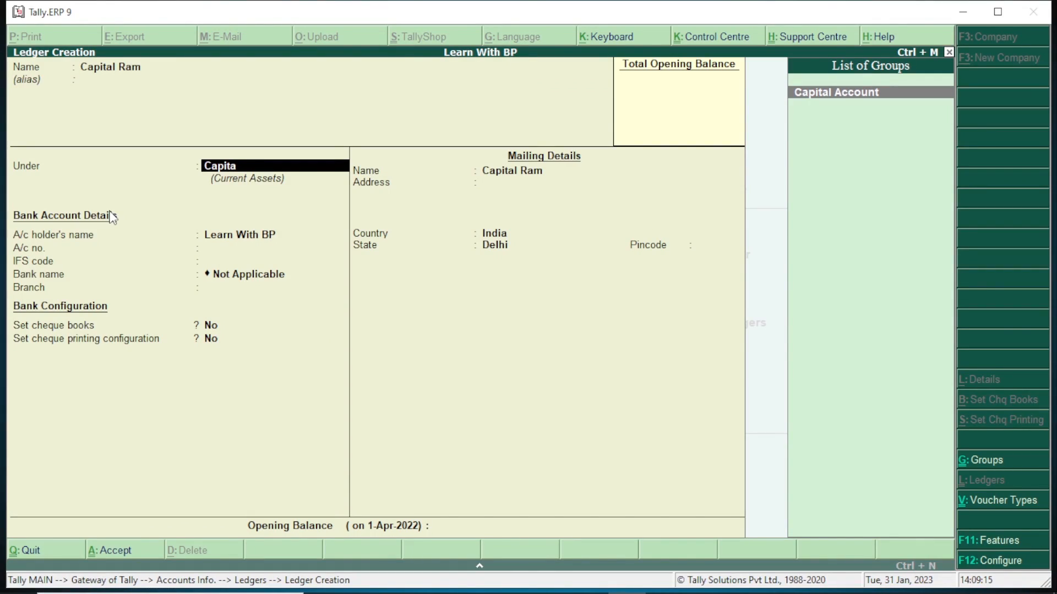
pyautogui.write('l')
pyautogui.press('Return')
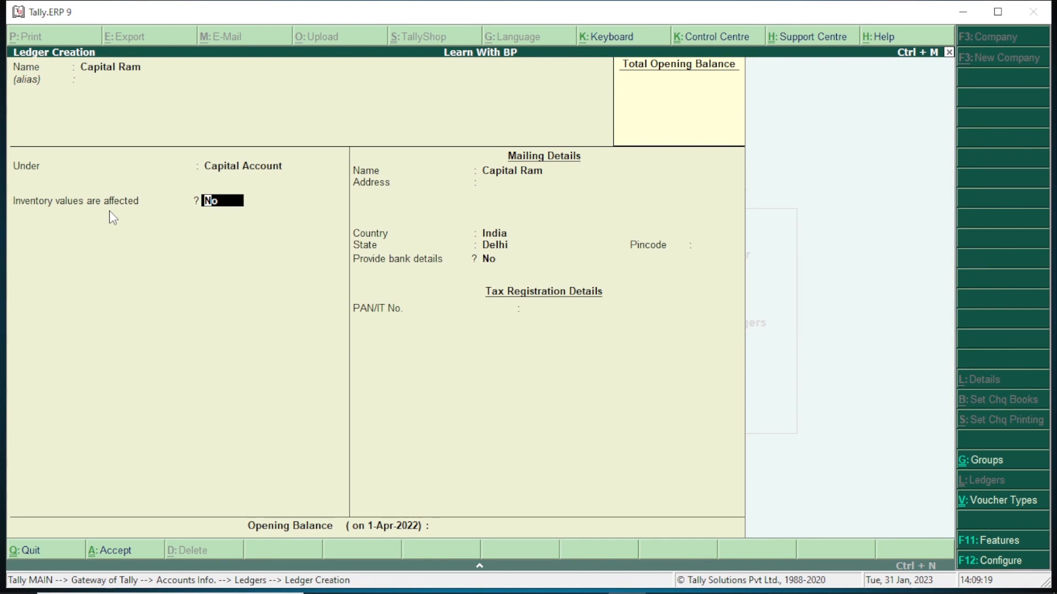
pyautogui.hotkey('ctrl', 'a')
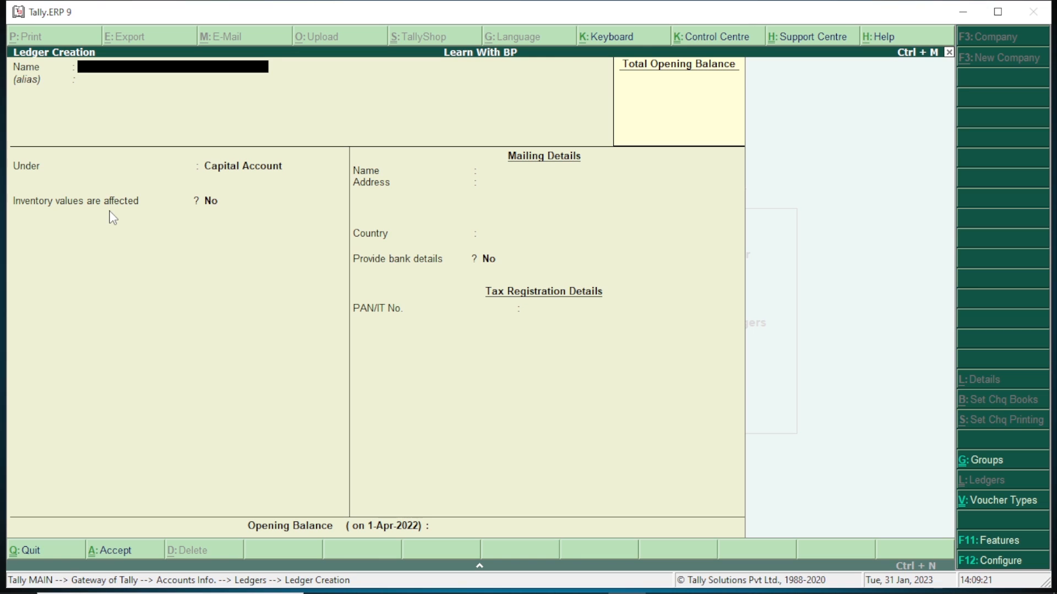
# - Leave ledger creation, return to the Gateway of Tally and open Accounting Vouchers
pyautogui.press('Escape')
pyautogui.press('Escape')
pyautogui.press('Escape')
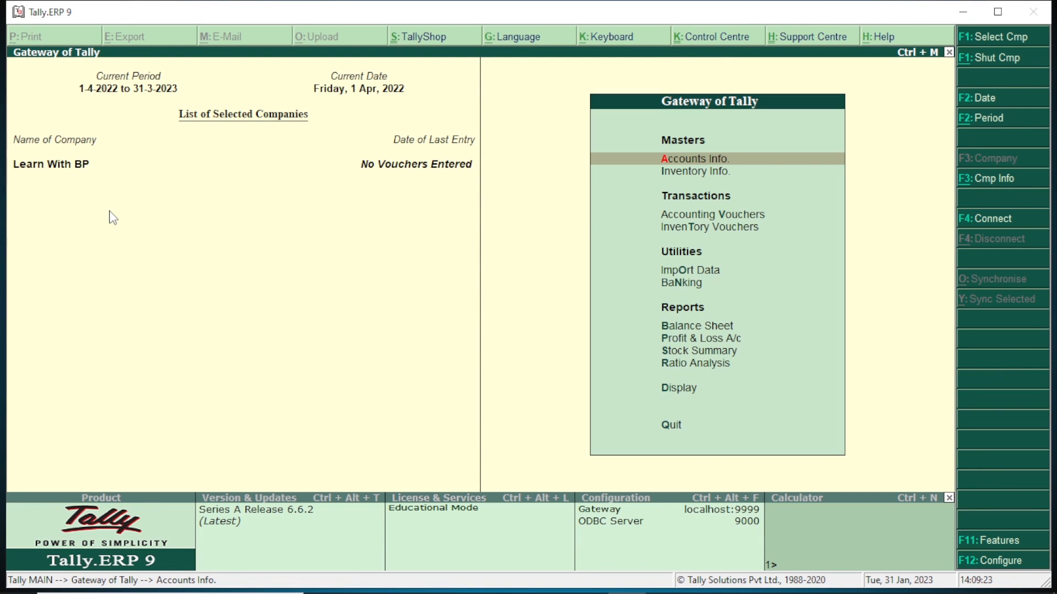
pyautogui.press('Down')
pyautogui.press('Down')
pyautogui.press('Down')
pyautogui.press('Down')
pyautogui.press('Down')
pyautogui.press('Down')
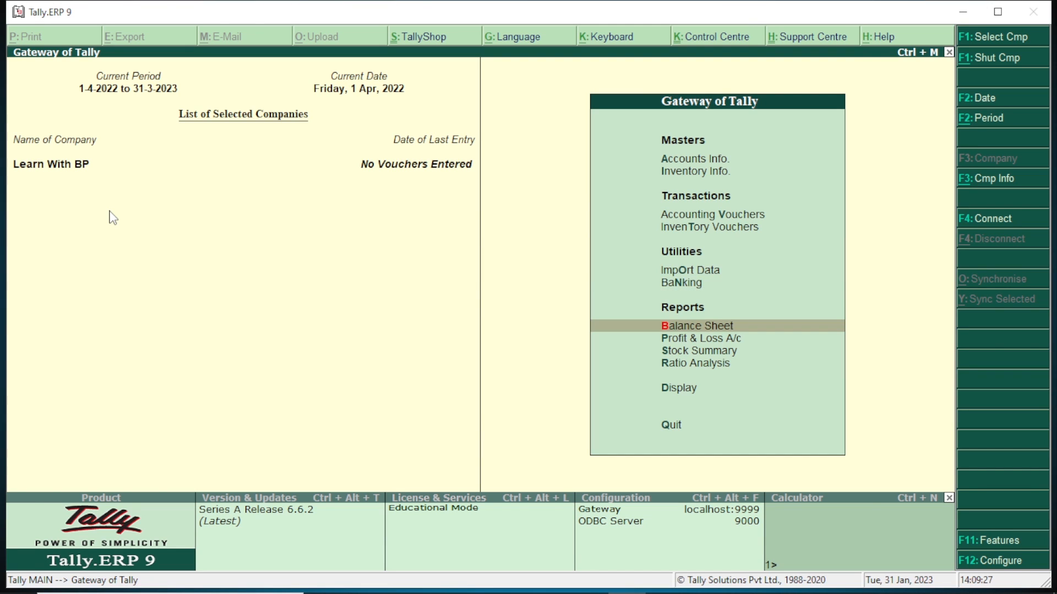
pyautogui.press('Up')
pyautogui.press('Up')
pyautogui.press('Up')
pyautogui.press('Up')
pyautogui.press('Return')
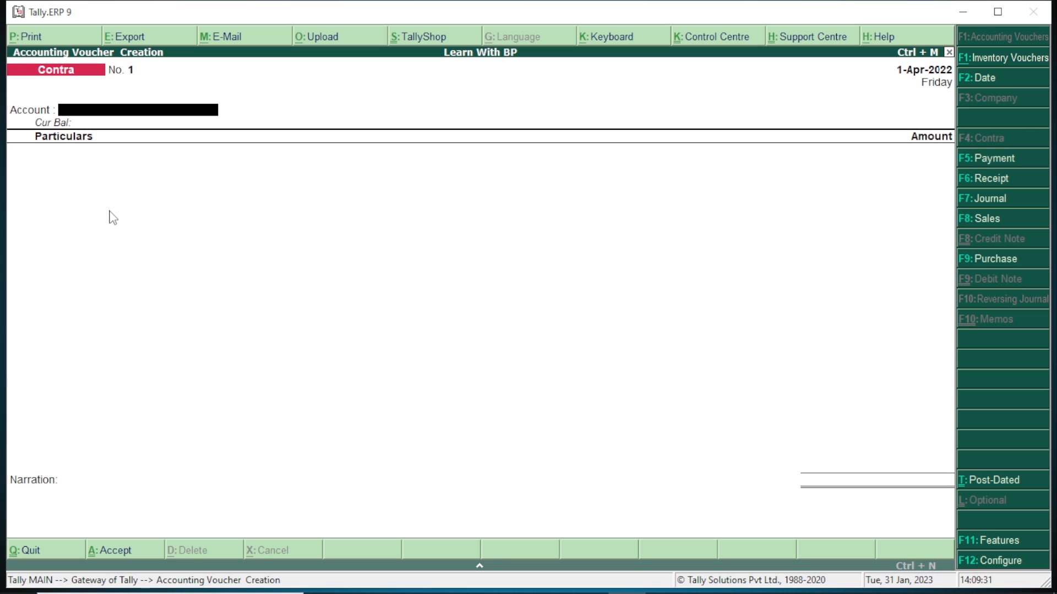
# - Start a Receipt voucher with Cash as the account and the owner's capital ledger under Particulars
pyautogui.press('F5')
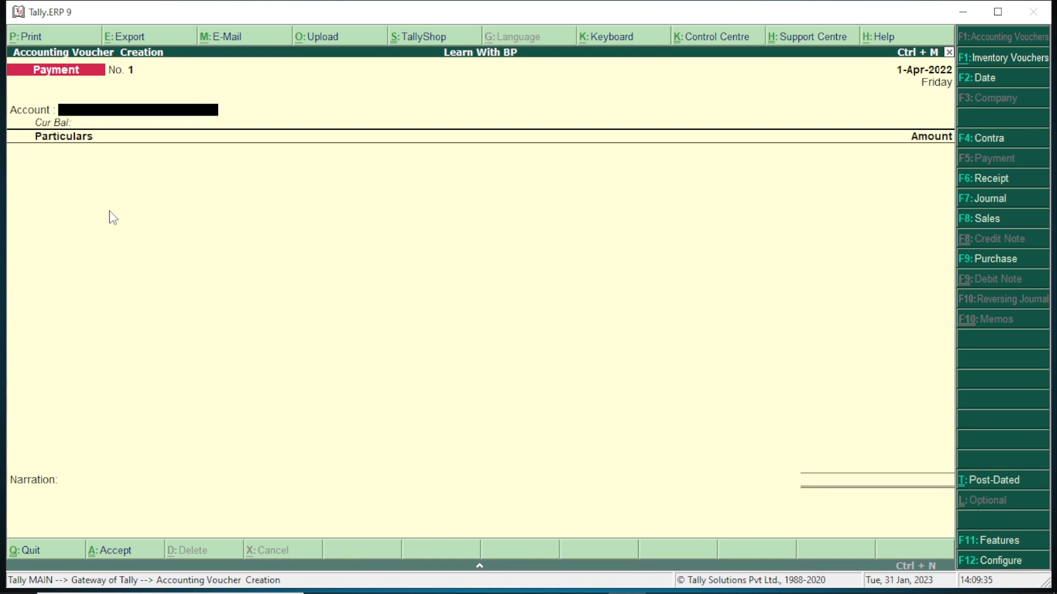
pyautogui.press('Down')
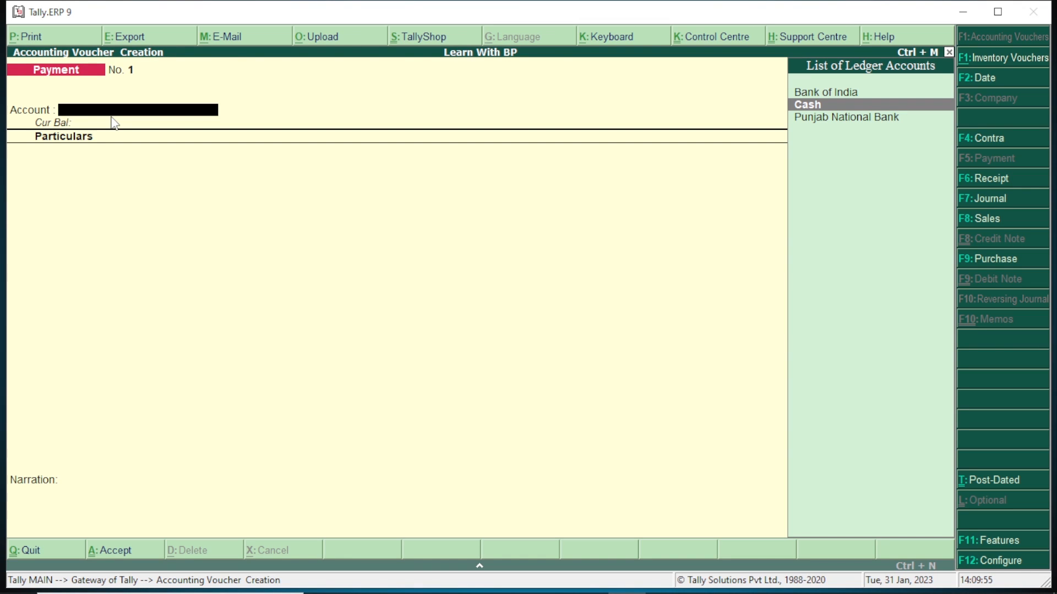
pyautogui.press('F6')
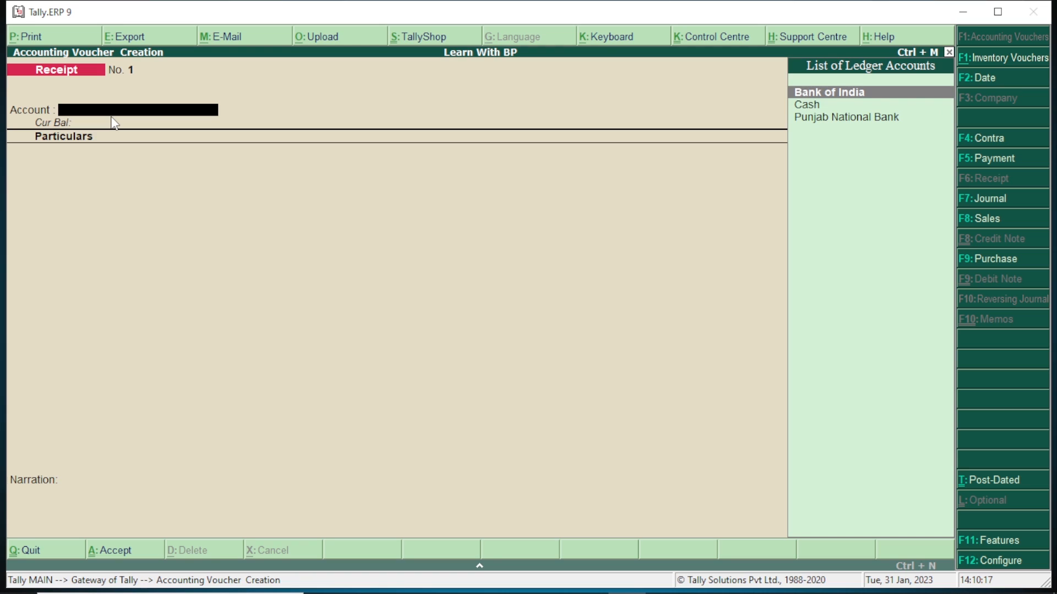
pyautogui.press('Down')
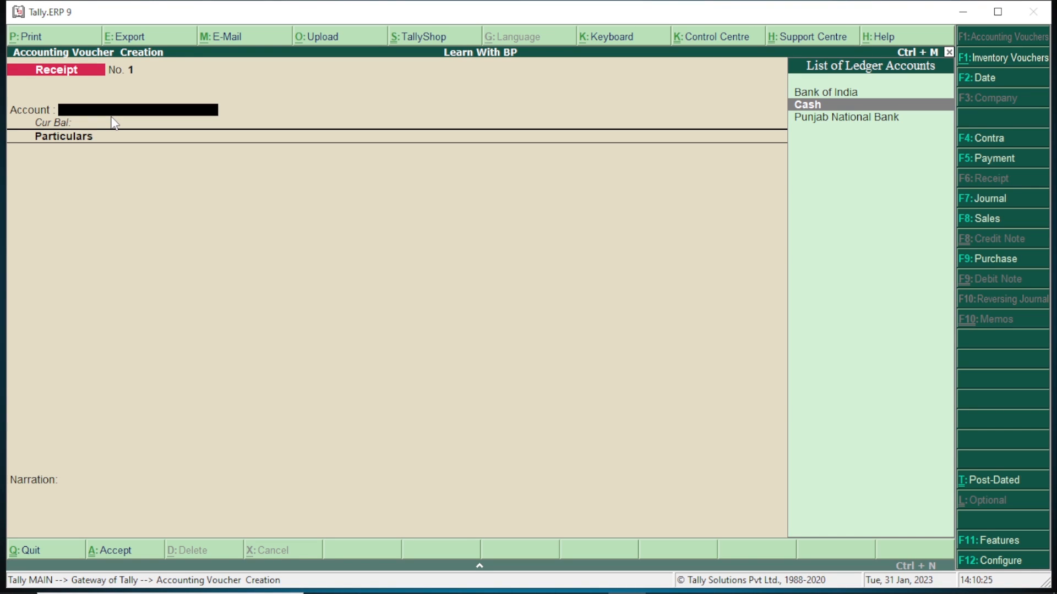
pyautogui.press('Return')
pyautogui.press('Down')
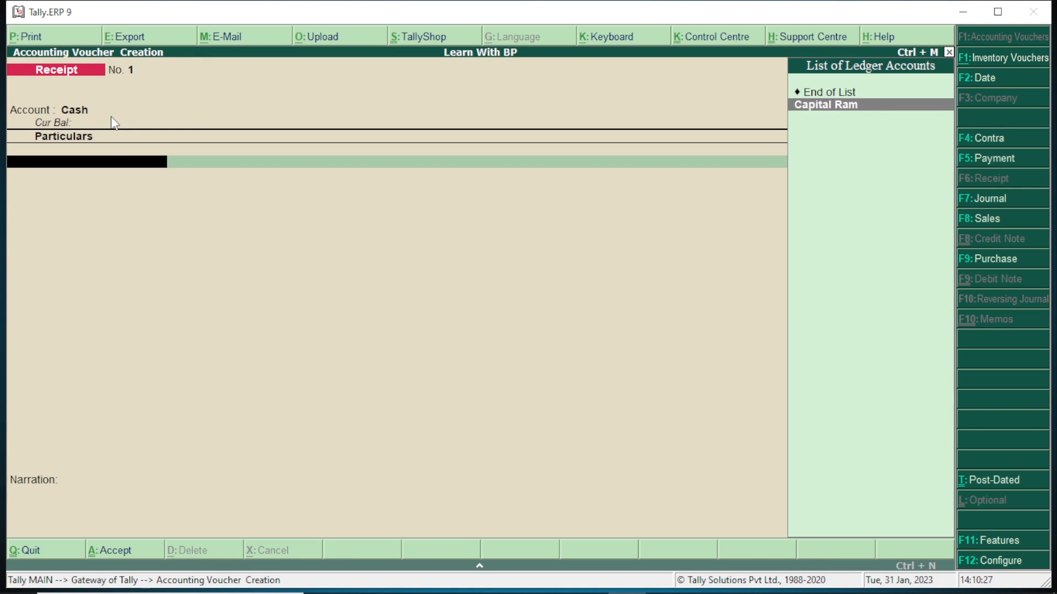
pyautogui.press('Return')
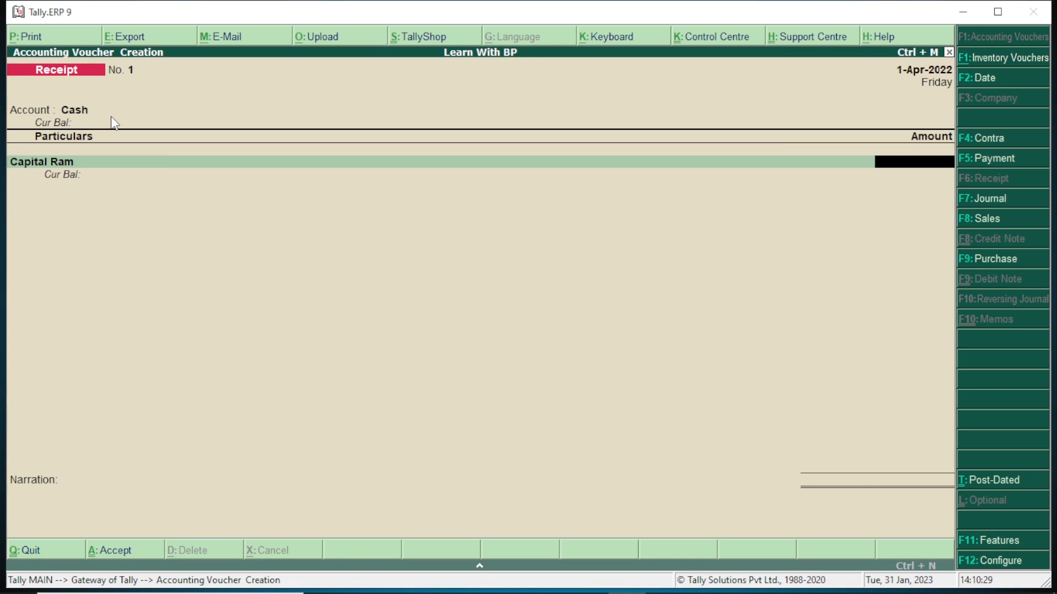
# - Enter 50000 as the receipt amount and save the voucher without a narration
pyautogui.write('50000')
pyautogui.press('Return')
pyautogui.press('Return')
pyautogui.press('Return')
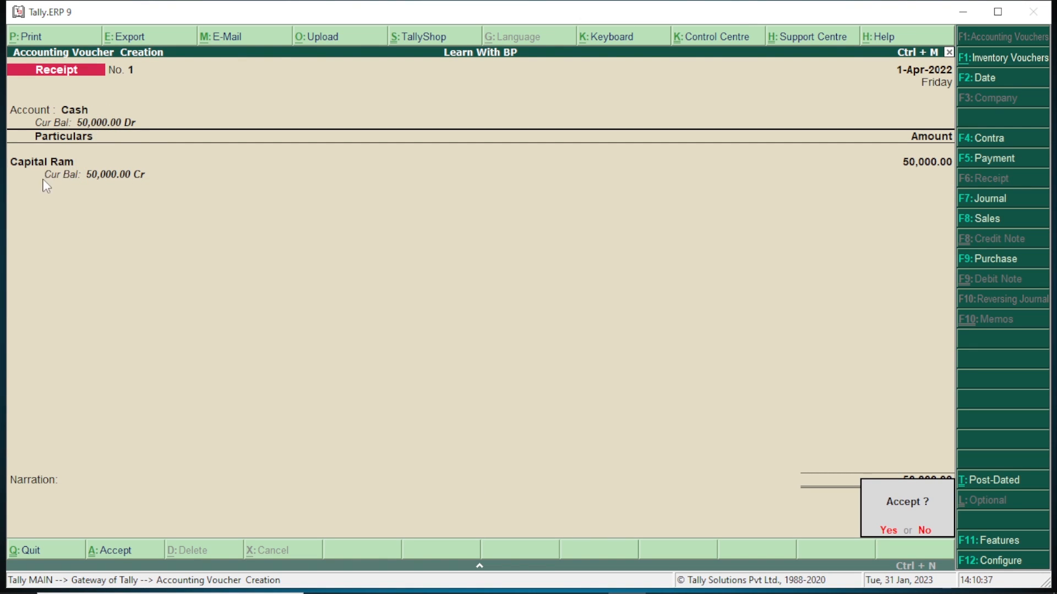
pyautogui.press('Return')
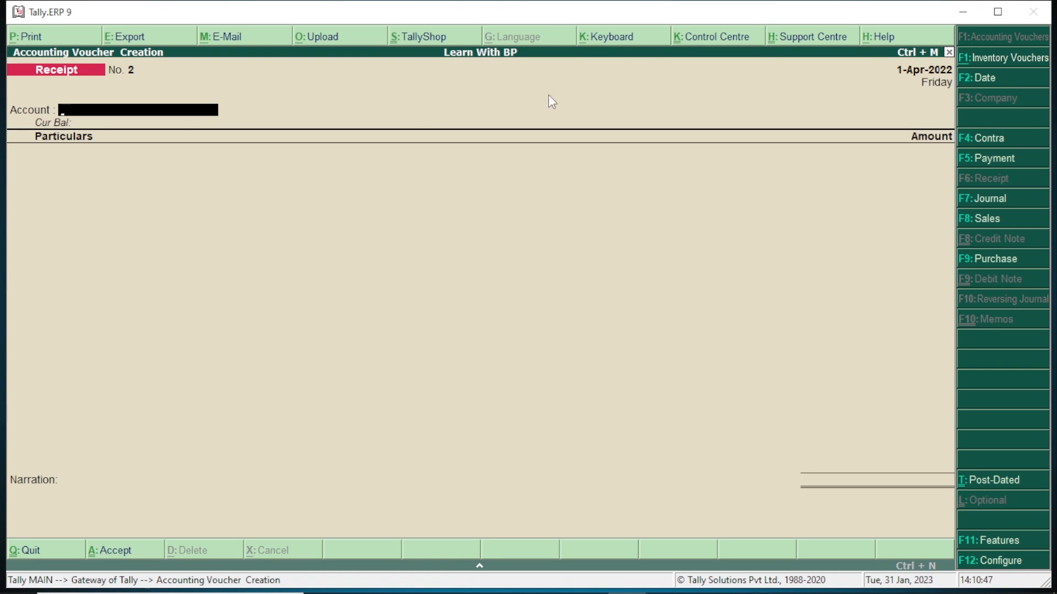
# - Start a Contra voucher with Bank of India as the account and Cash under Particulars
pyautogui.click(993, 140)
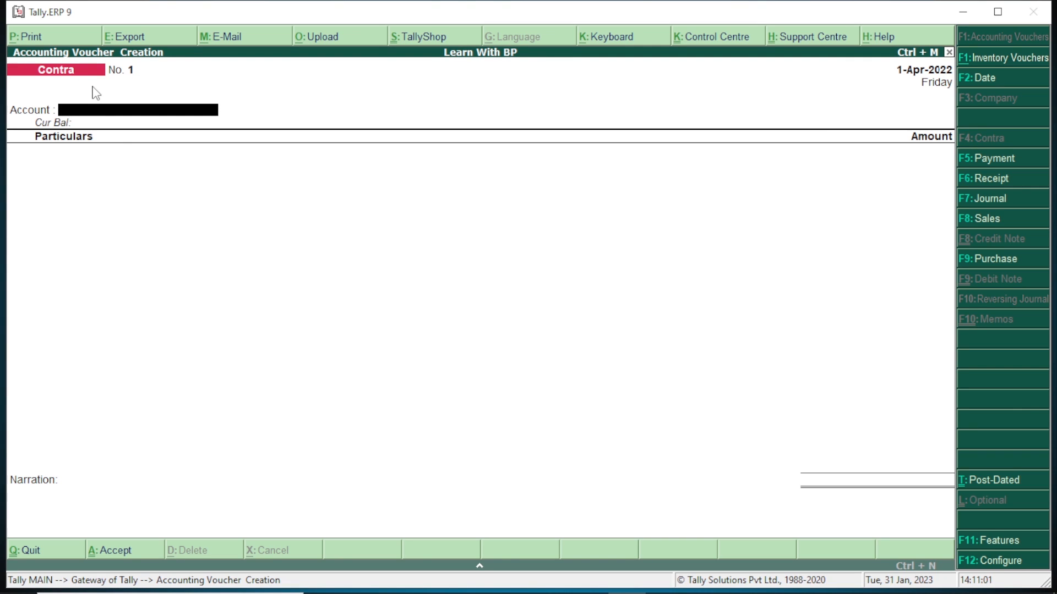
pyautogui.press('space')
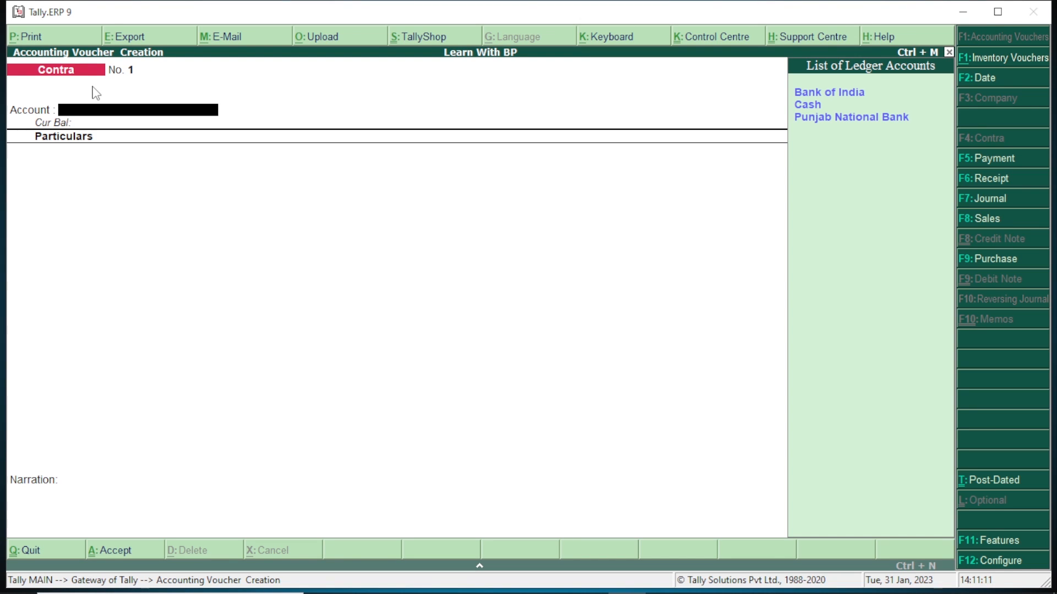
pyautogui.press('Down')
pyautogui.press('Return')
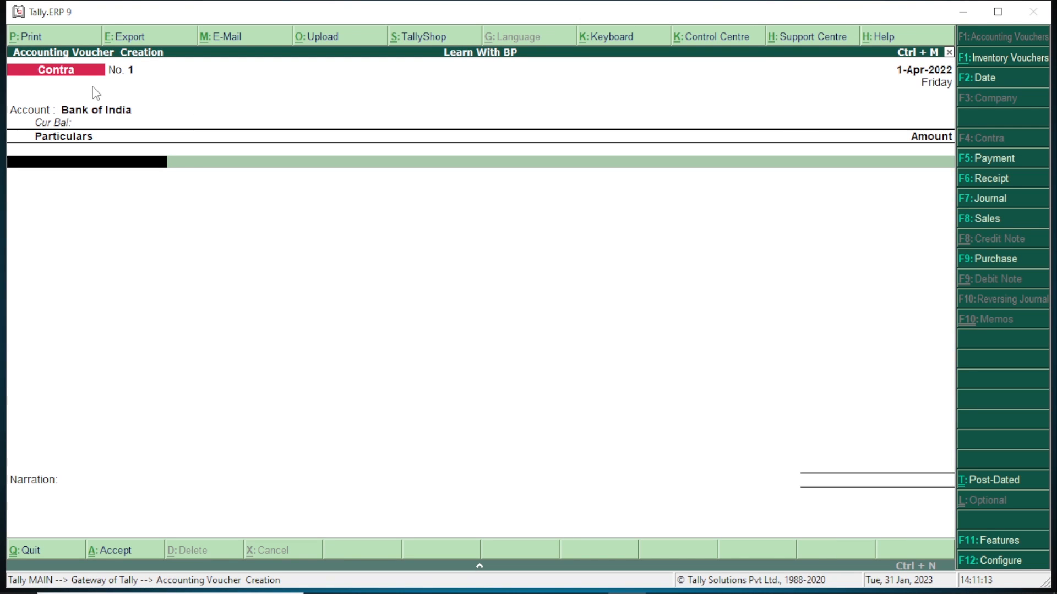
pyautogui.press('Down')
pyautogui.press('Down')
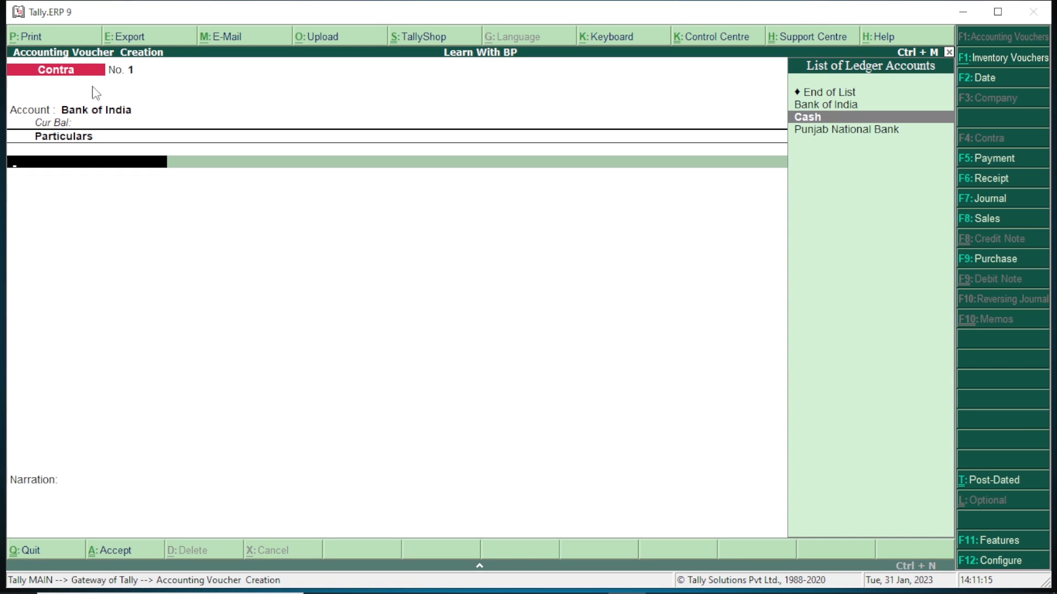
pyautogui.press('Return')
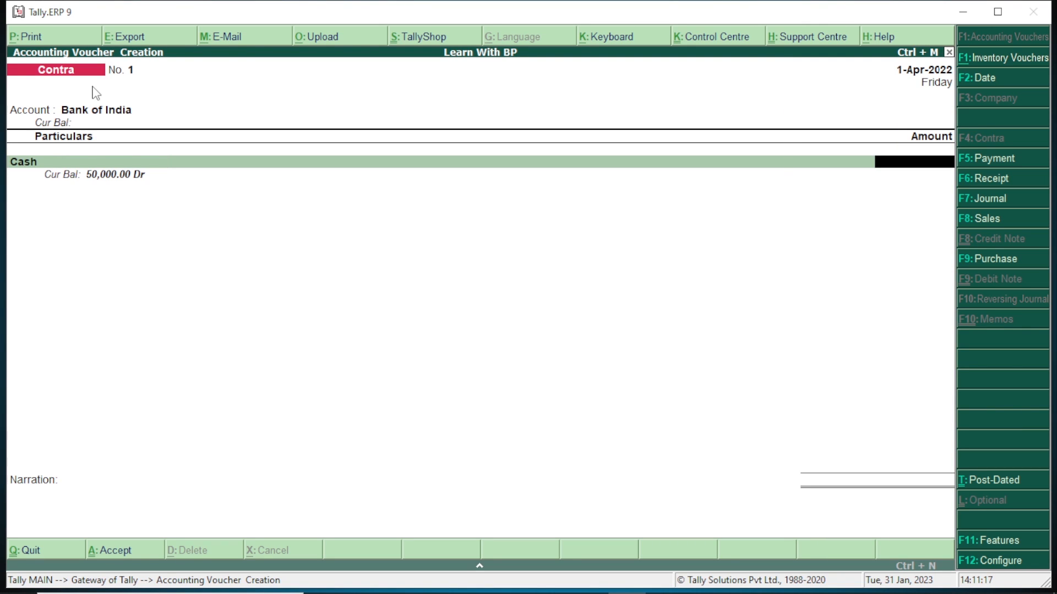
# - Enter 5000 as the cash deposit amount and accept the full amount in the Bank of India allocation
pyautogui.write('5000')
pyautogui.press('Return')
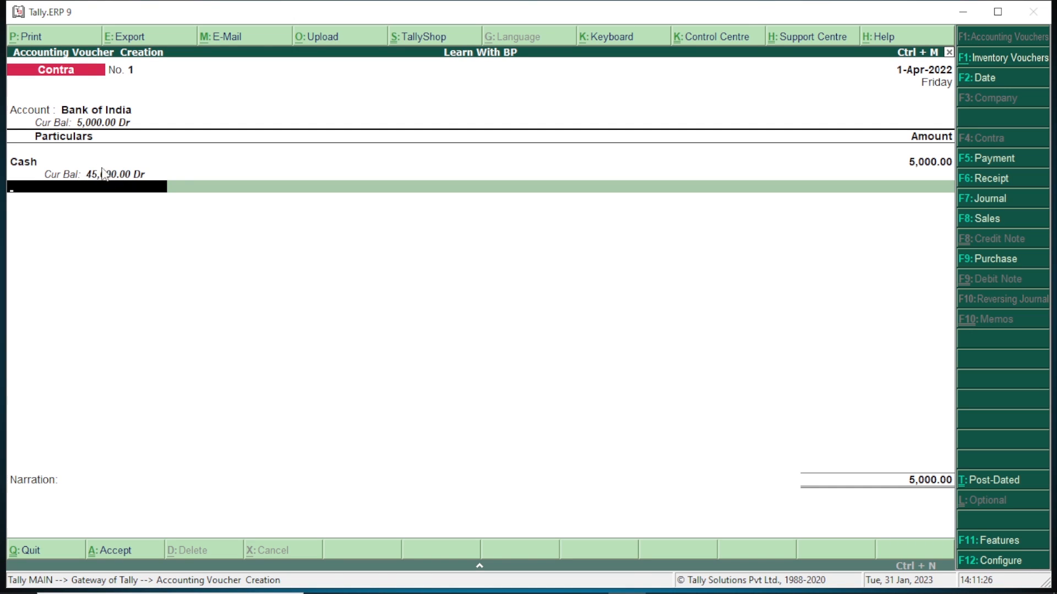
pyautogui.press('Return')
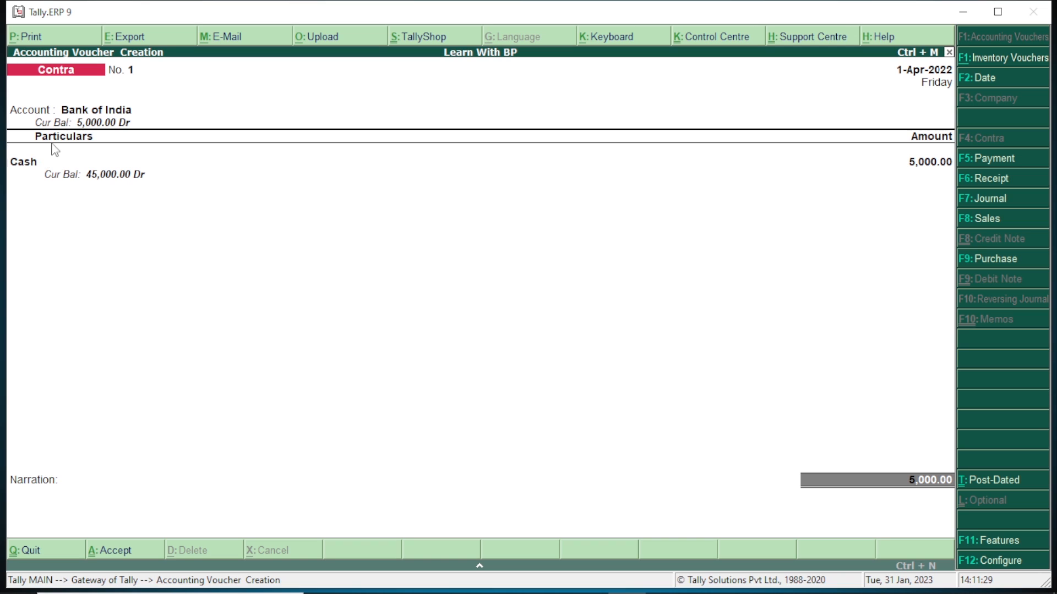
pyautogui.press('Return')
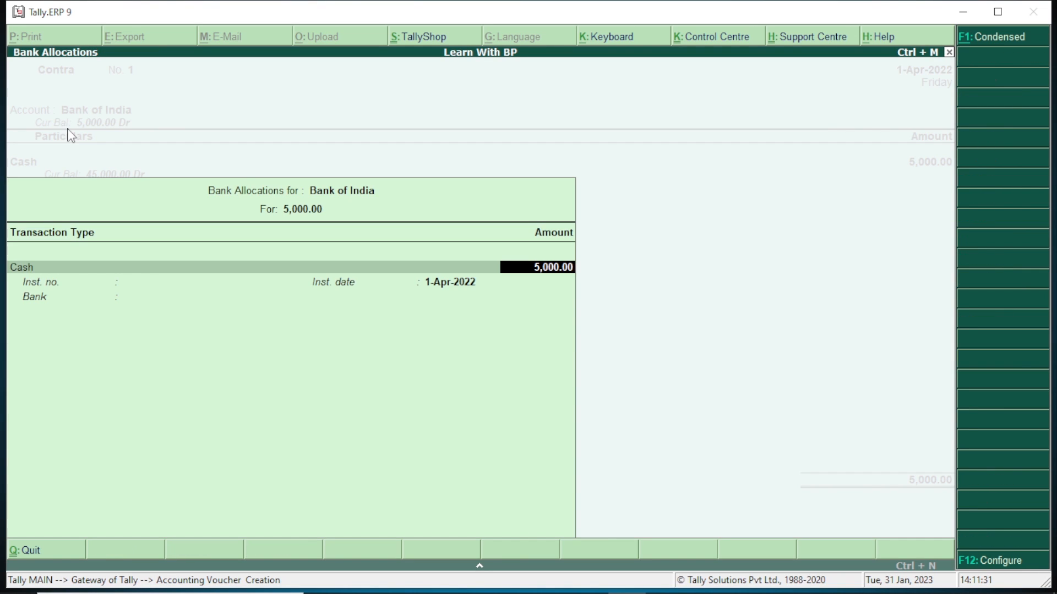
pyautogui.press('Return')
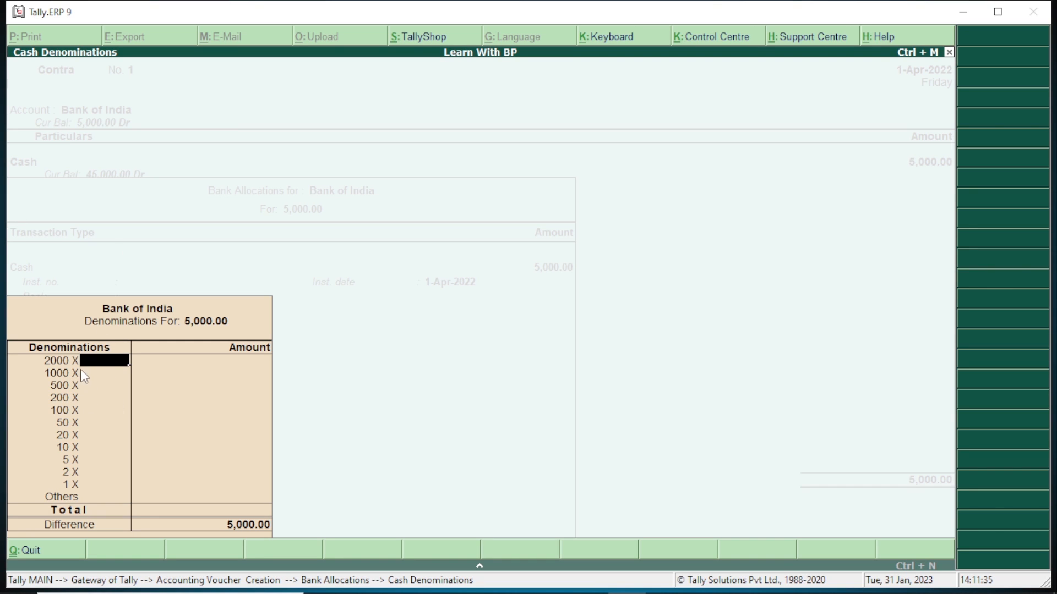
# - Leave all cash denominations blank and save the contra voucher without a narration
pyautogui.press('Down')
pyautogui.press('Down')
pyautogui.press('Down')
pyautogui.press('Down')
pyautogui.press('Down')
pyautogui.press('Down')
pyautogui.press('Down')
pyautogui.press('Down')
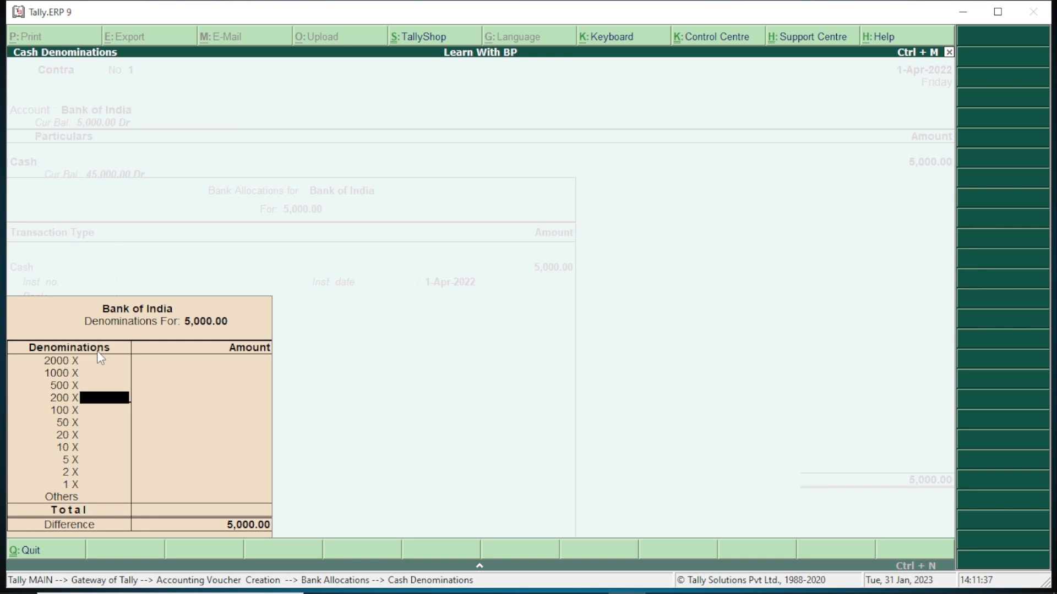
pyautogui.press('Down')
pyautogui.press('Down')
pyautogui.press('Down')
pyautogui.press('Down')
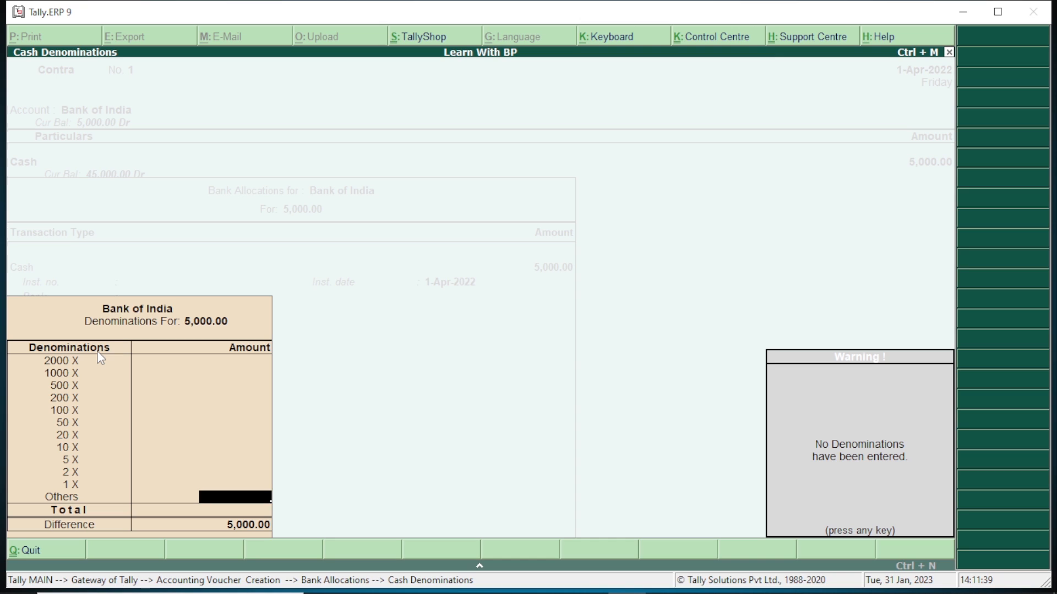
pyautogui.press('Return')
pyautogui.press('Return')
pyautogui.press('Return')
pyautogui.press('Return')
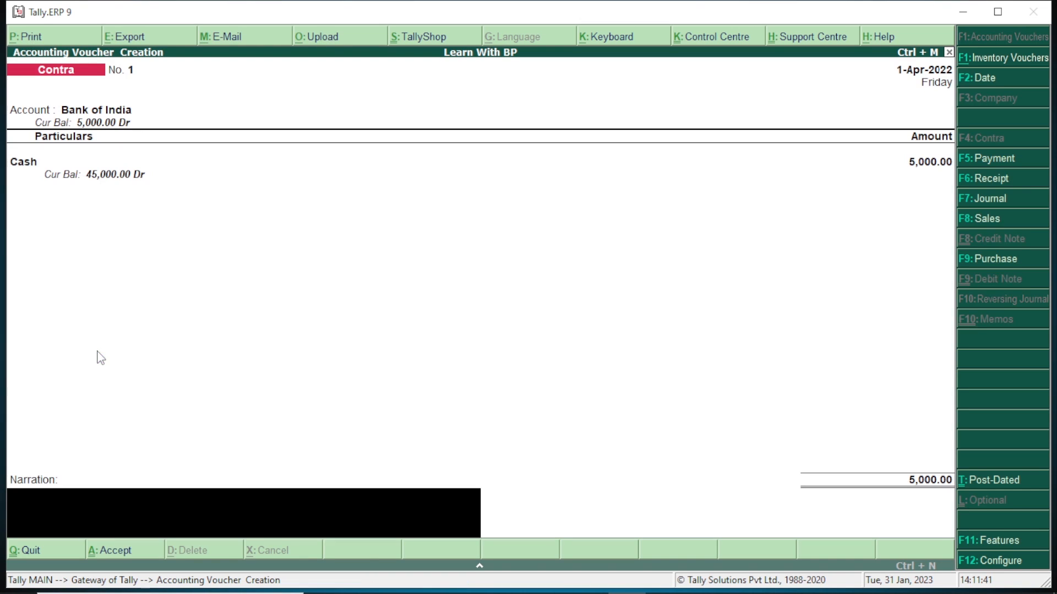
pyautogui.press('Return')
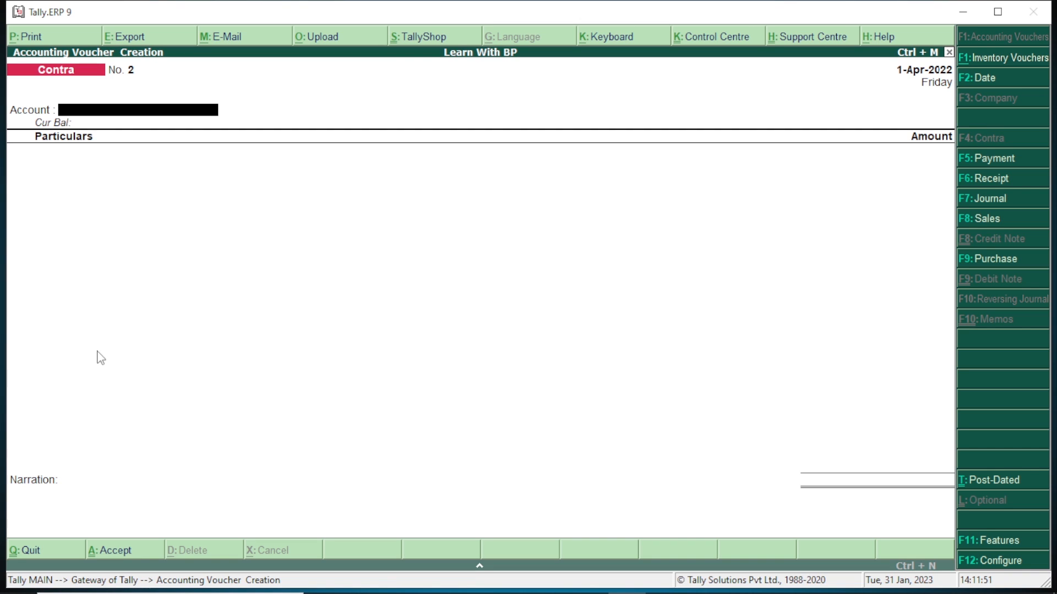
pyautogui.press('space')
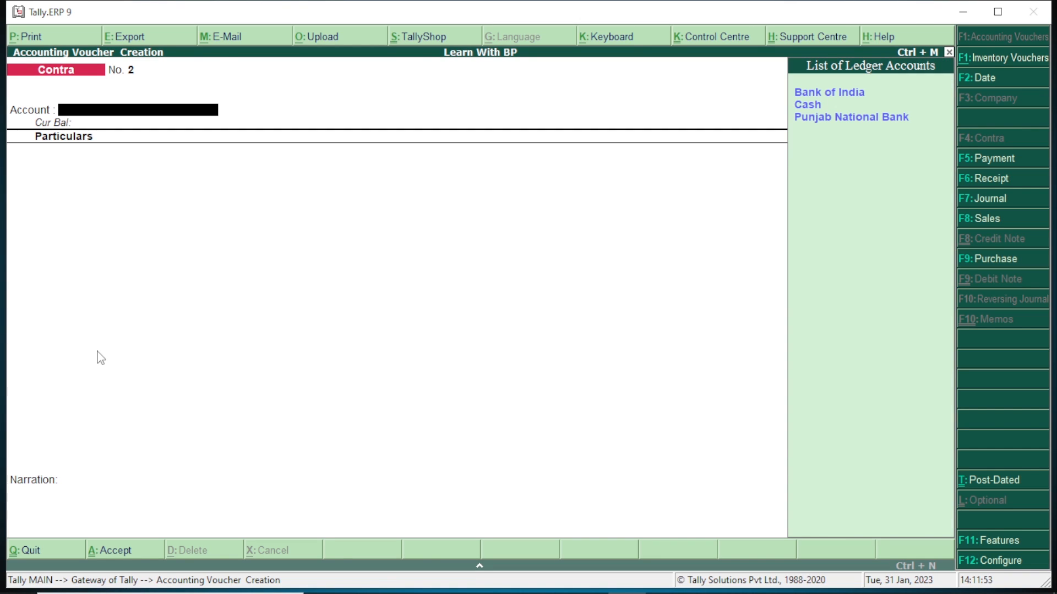
pyautogui.press('Return')
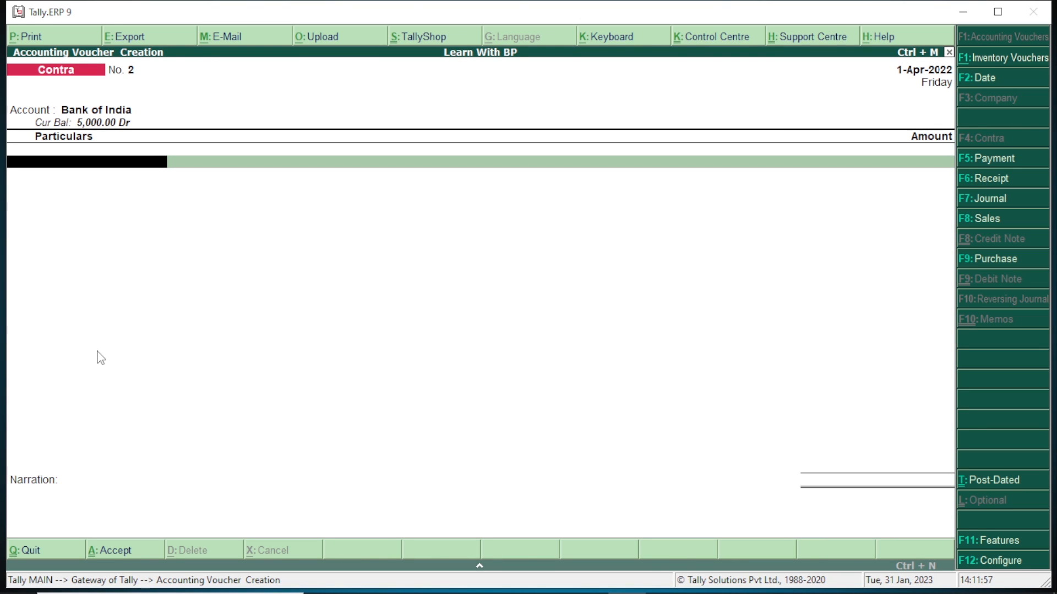
pyautogui.press('BackSpace')
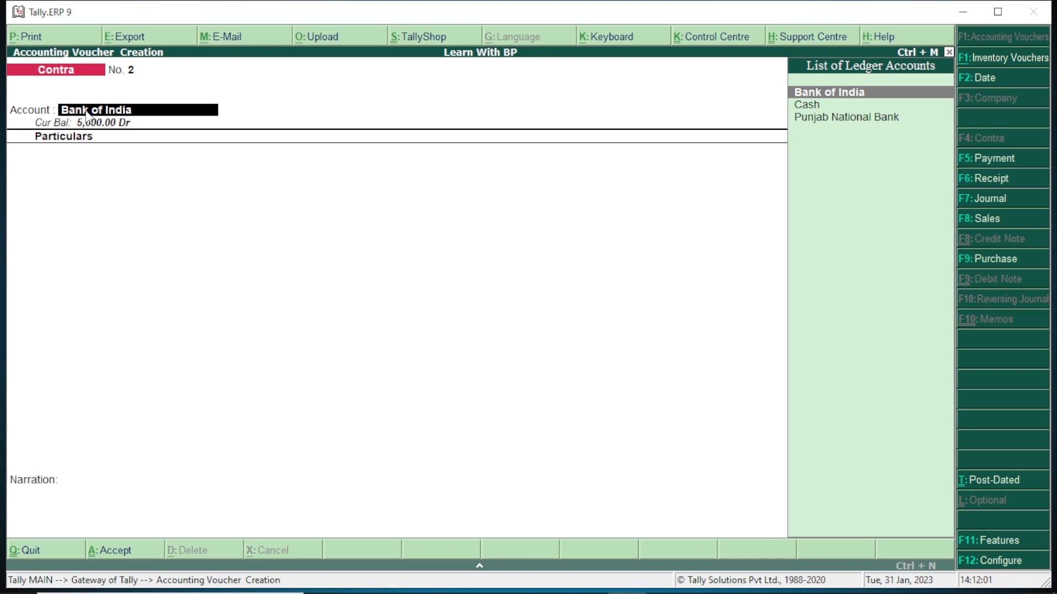
# - Set Cash as the contra voucher's account and choose Bank of India under Particulars
pyautogui.press('Down')
pyautogui.press('Return')
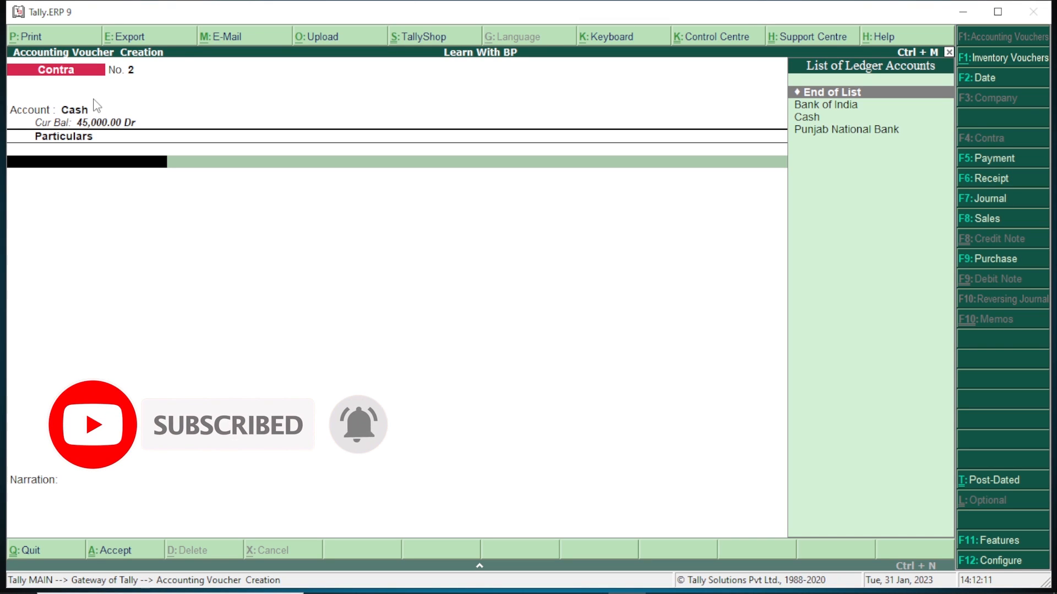
pyautogui.press('Down')
pyautogui.press('Return')
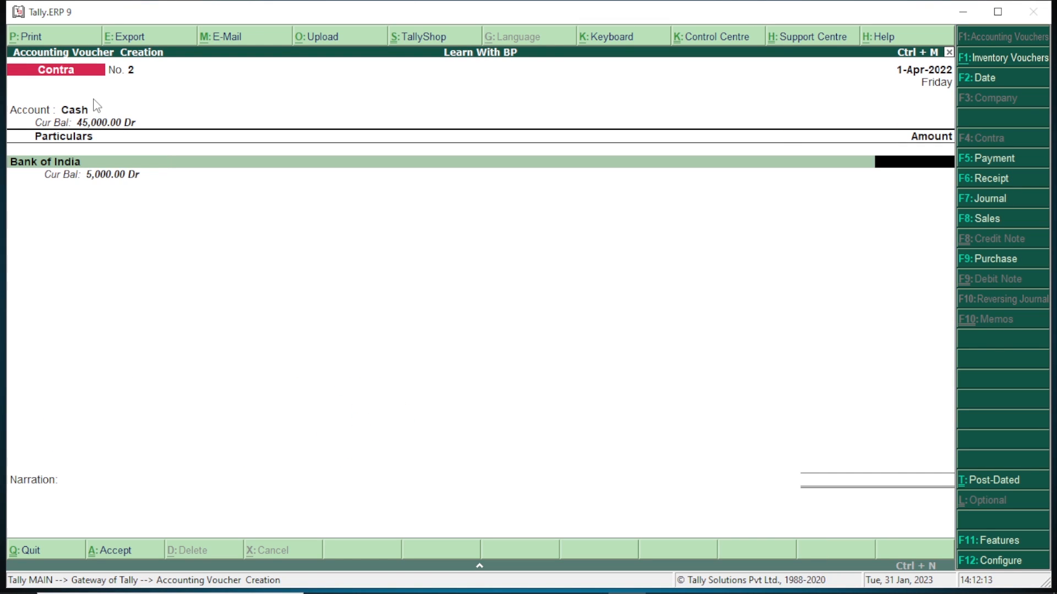
# - Enter 2500 as the cash withdrawal amount and accept the Bank of India allocation as Cheque with no instrument number
pyautogui.write('2500')
pyautogui.press('Return')
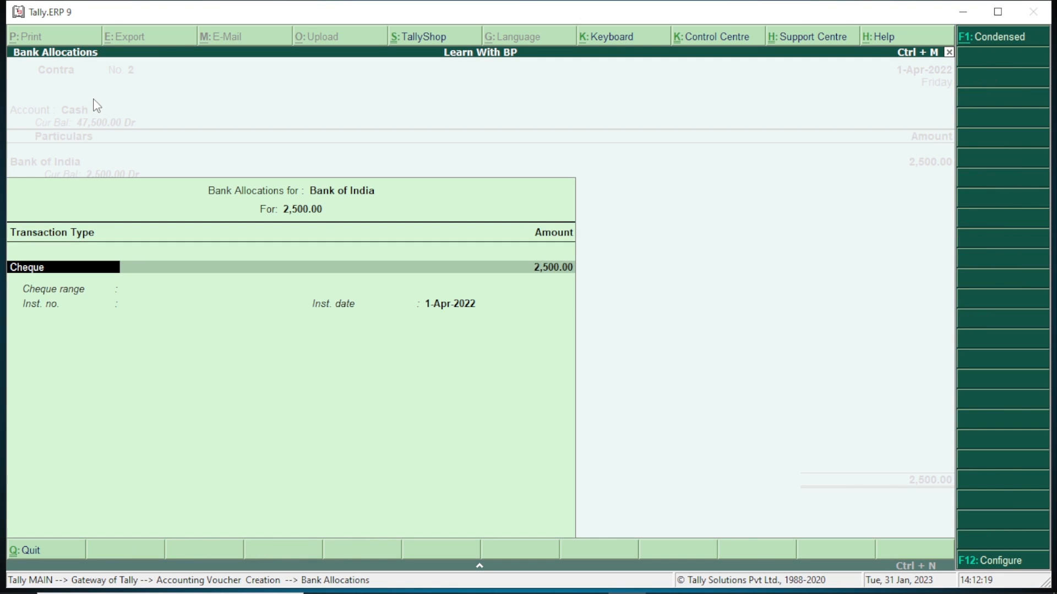
pyautogui.press('Return')
pyautogui.press('Return')
pyautogui.press('Return')
pyautogui.press('Return')
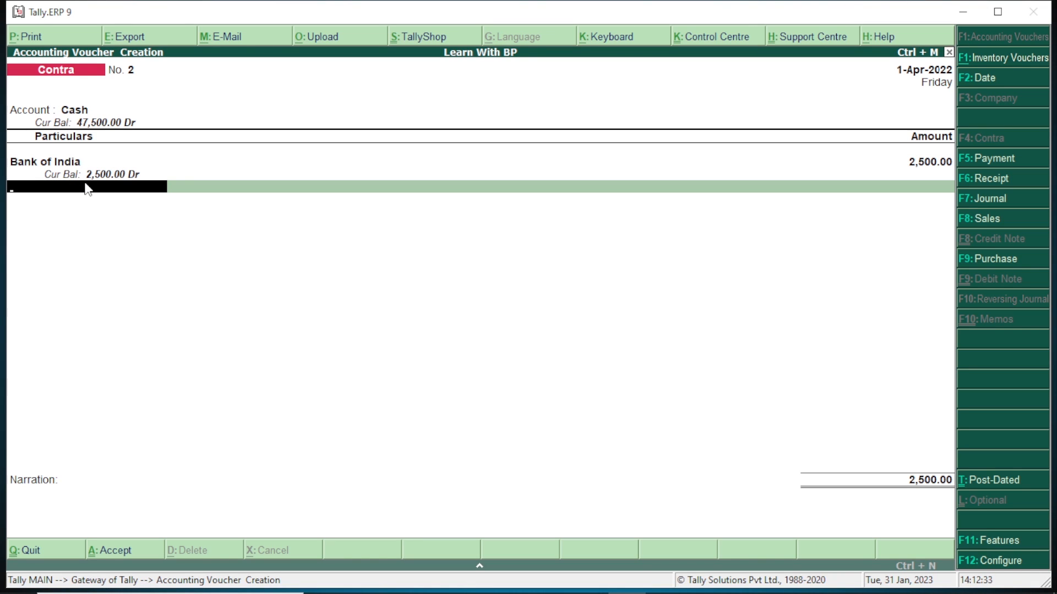
# - Finish the cash withdrawal entry and save the contra voucher without a narration
pyautogui.press('Return')
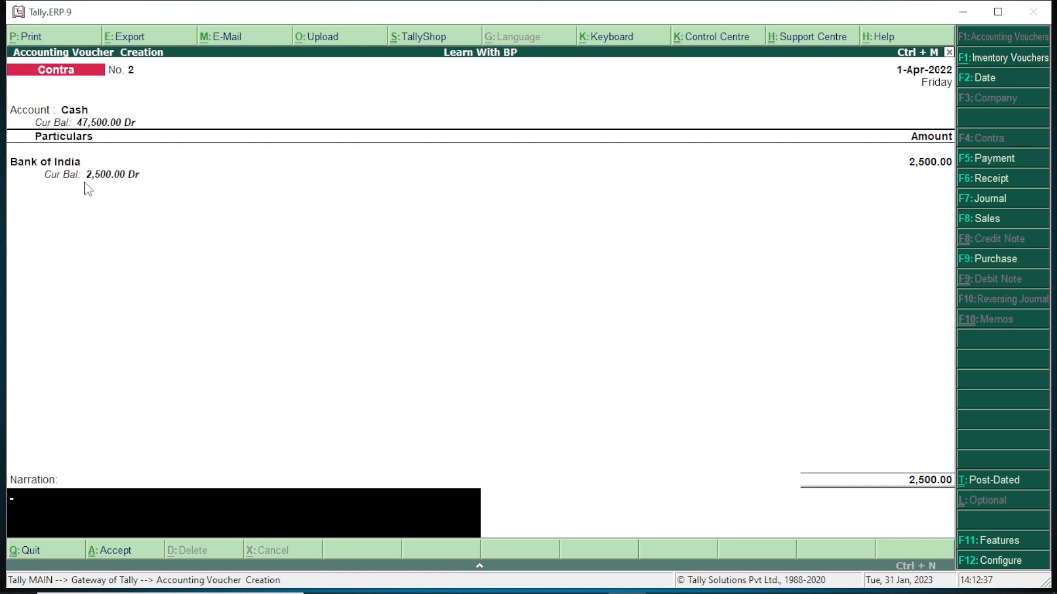
pyautogui.press('Return')
pyautogui.press('Return')
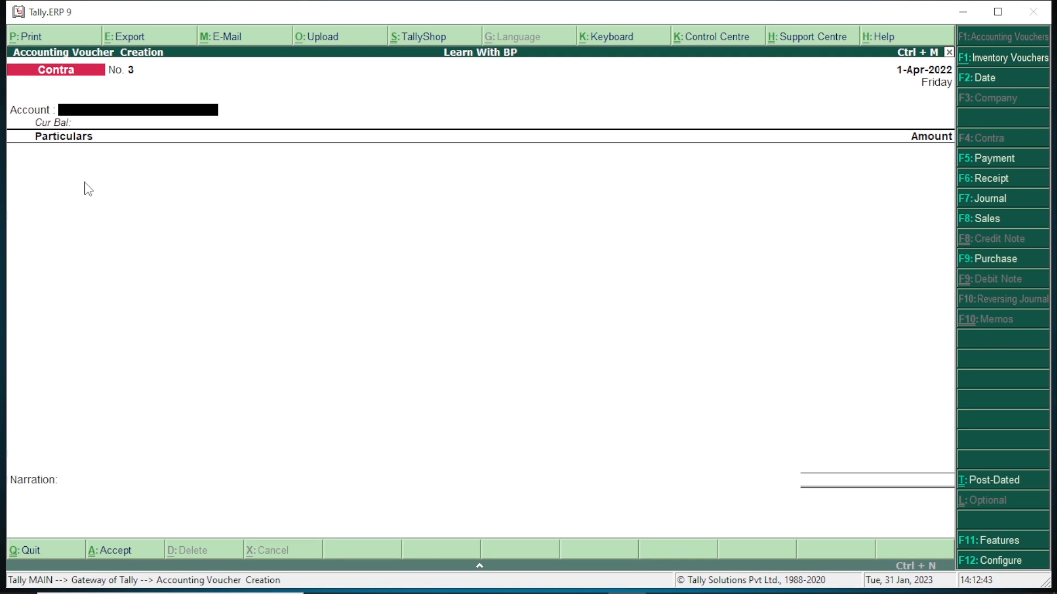
# - Set Punjab National Bank as the new contra voucher's account and choose Bank of India under Particulars
pyautogui.press('Down')
pyautogui.press('Down')
pyautogui.press('Down')
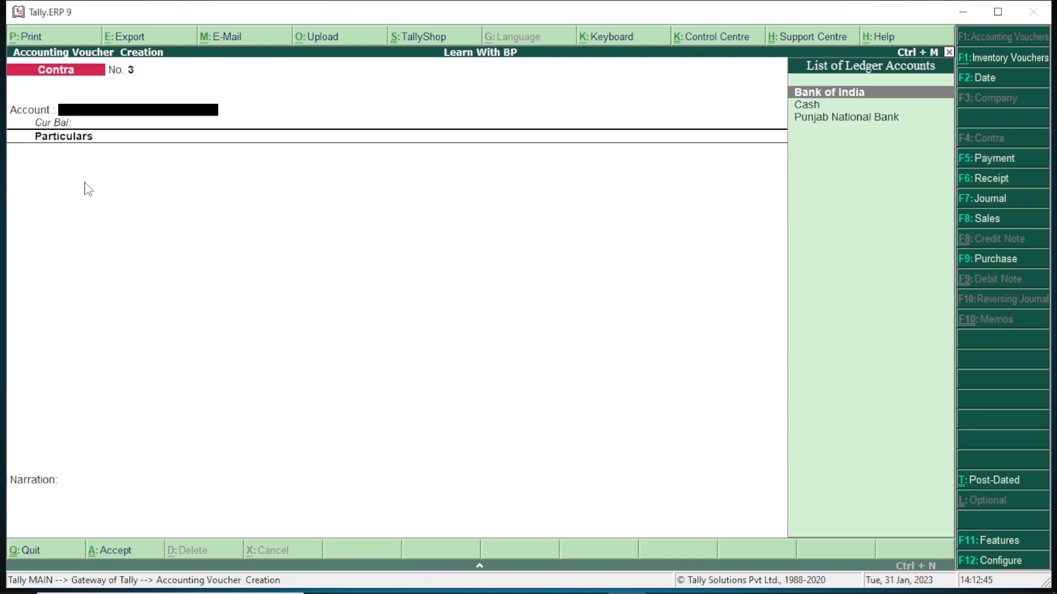
pyautogui.press('Return')
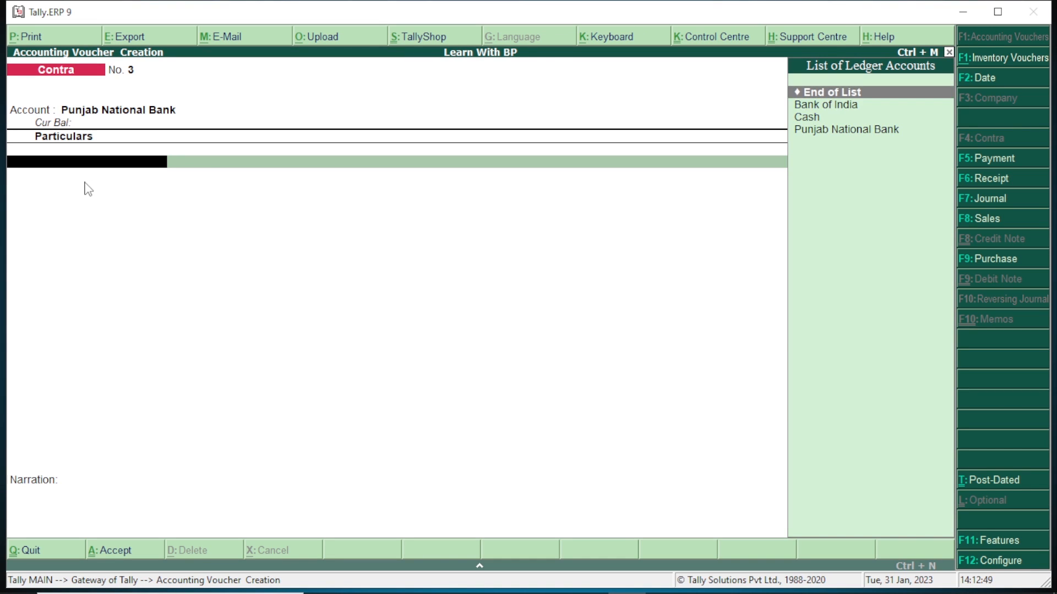
pyautogui.press('Down')
pyautogui.press('Return')
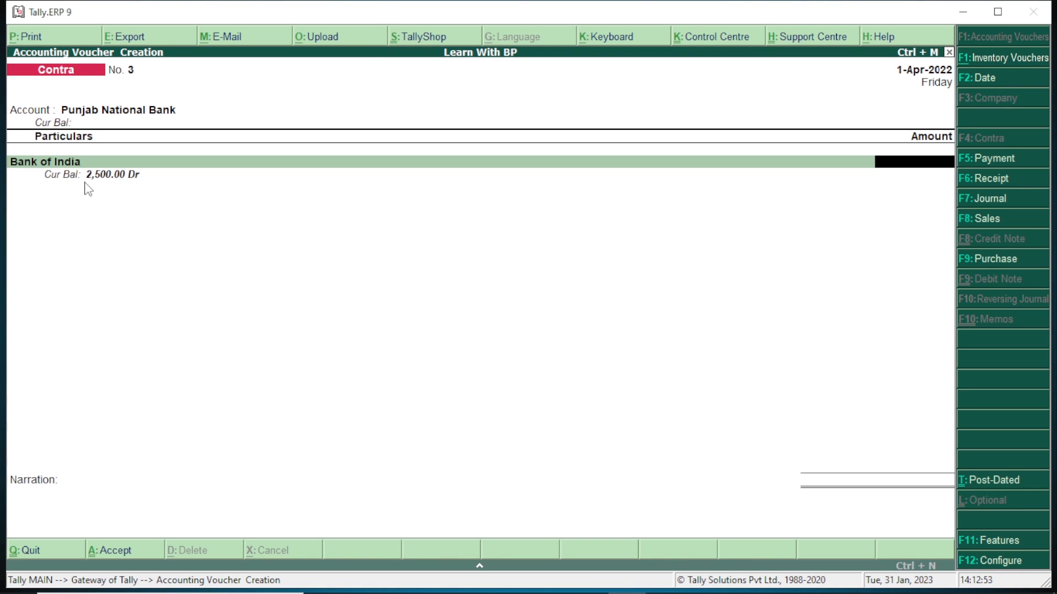
# - Enter 1500 as the bank transfer amount and accept the Bank of India allocation as Cheque with no instrument number
pyautogui.write('1500')
pyautogui.press('Return')
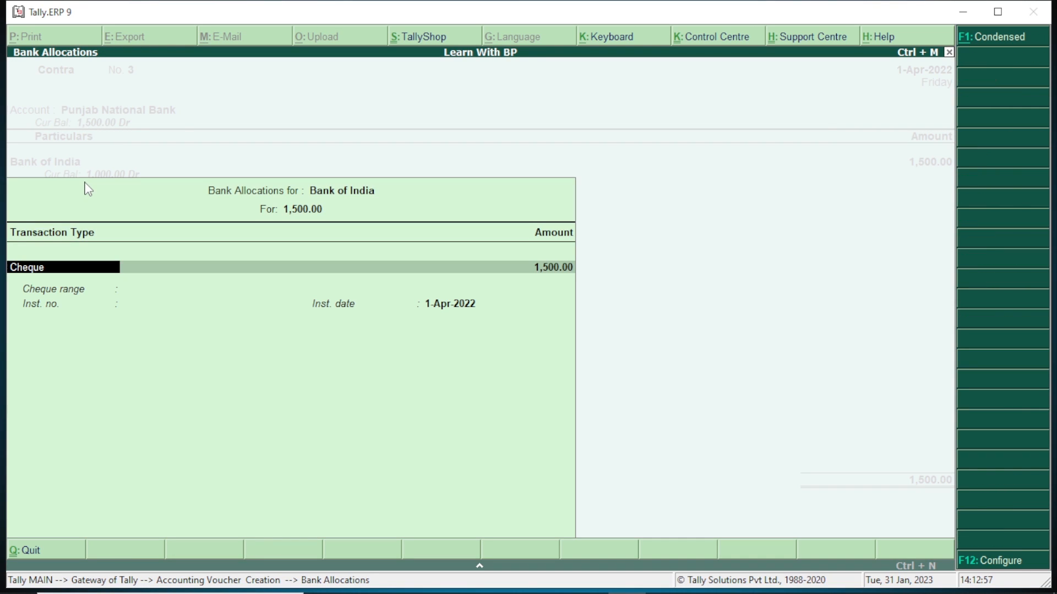
pyautogui.press('Return')
pyautogui.press('Return')
pyautogui.press('Return')
pyautogui.press('Return')
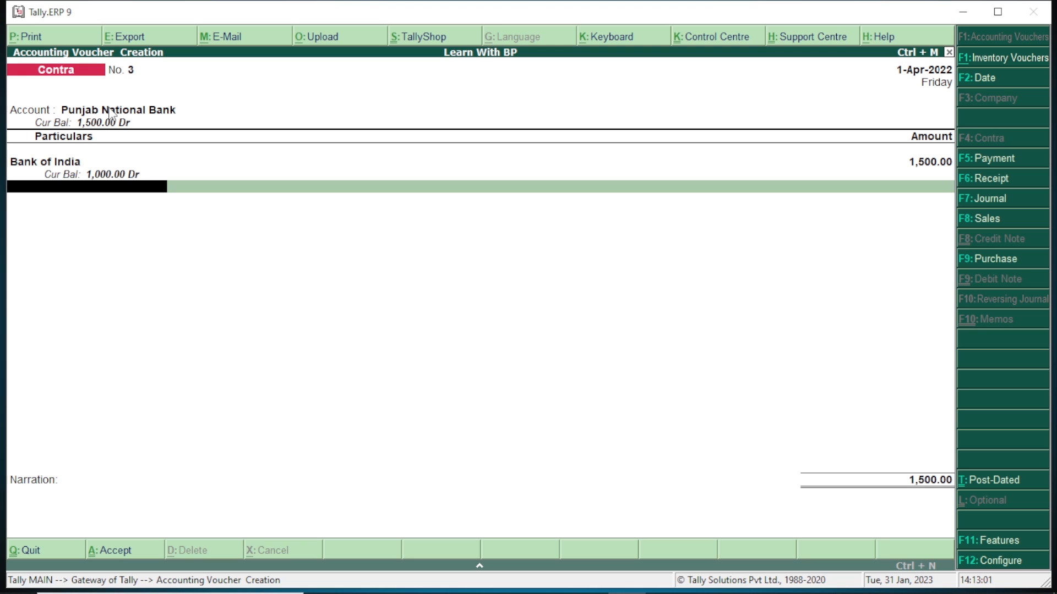
# - Leave the remaining Punjab National Bank details and narration blank, and save the bank-to-bank contra voucher
pyautogui.press('Return')
pyautogui.press('Return')
pyautogui.press('Return')
pyautogui.press('Return')
pyautogui.press('Return')
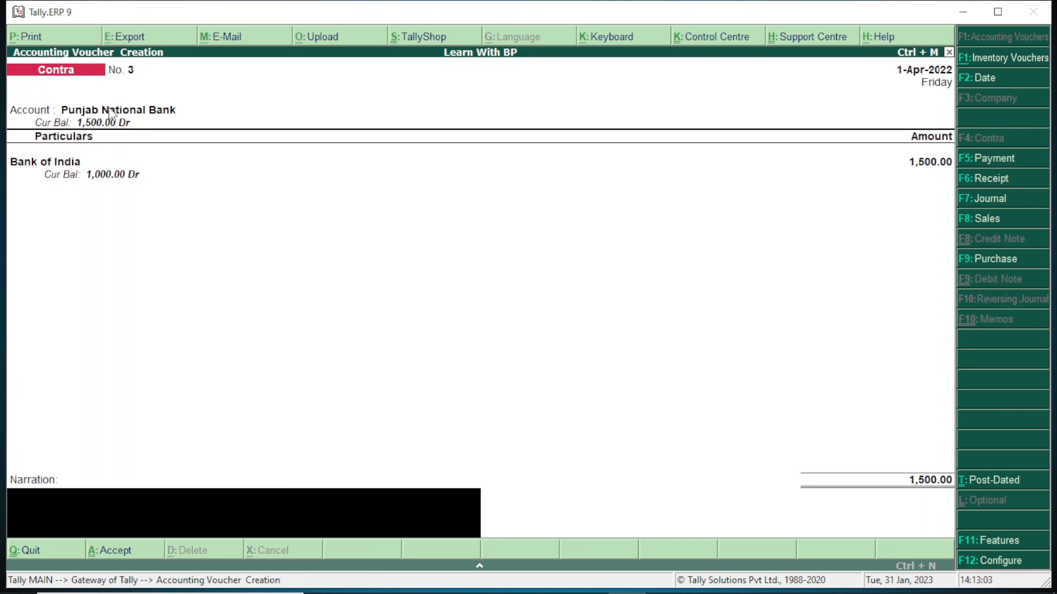
pyautogui.press('Return')
pyautogui.press('Return')
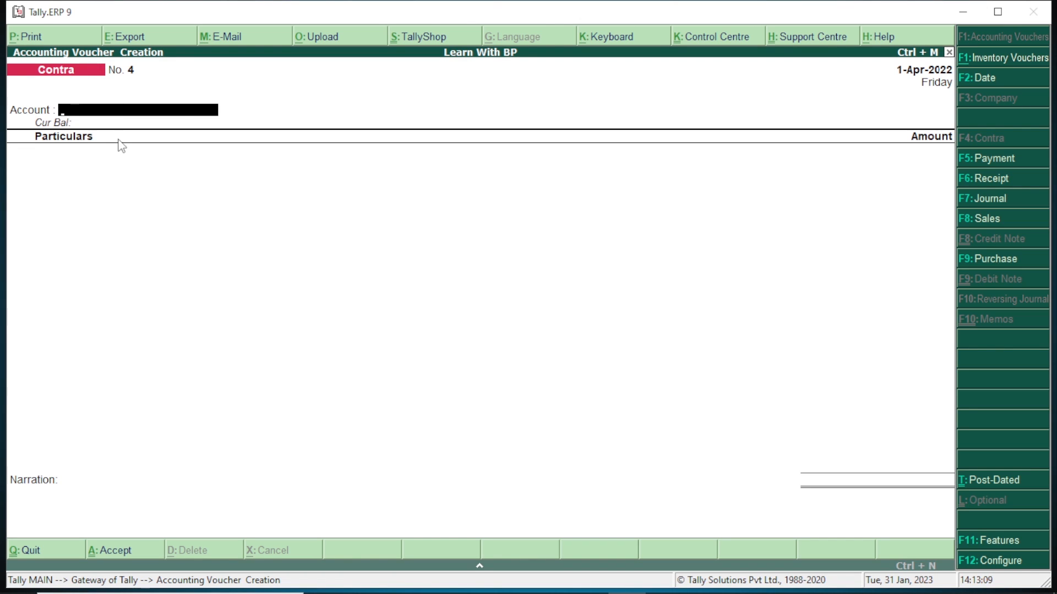
pyautogui.click(125, 168)
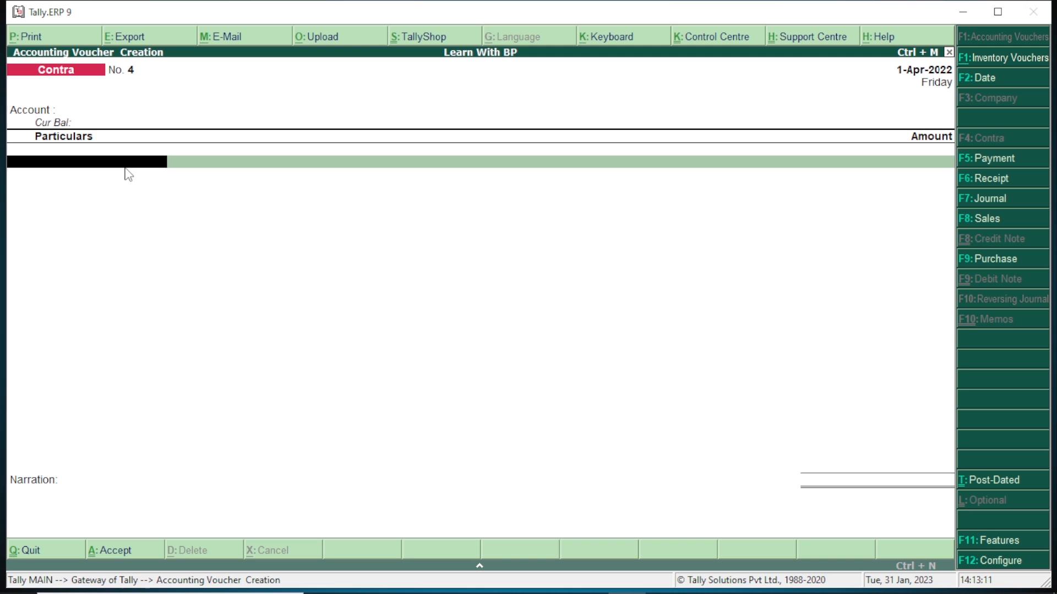